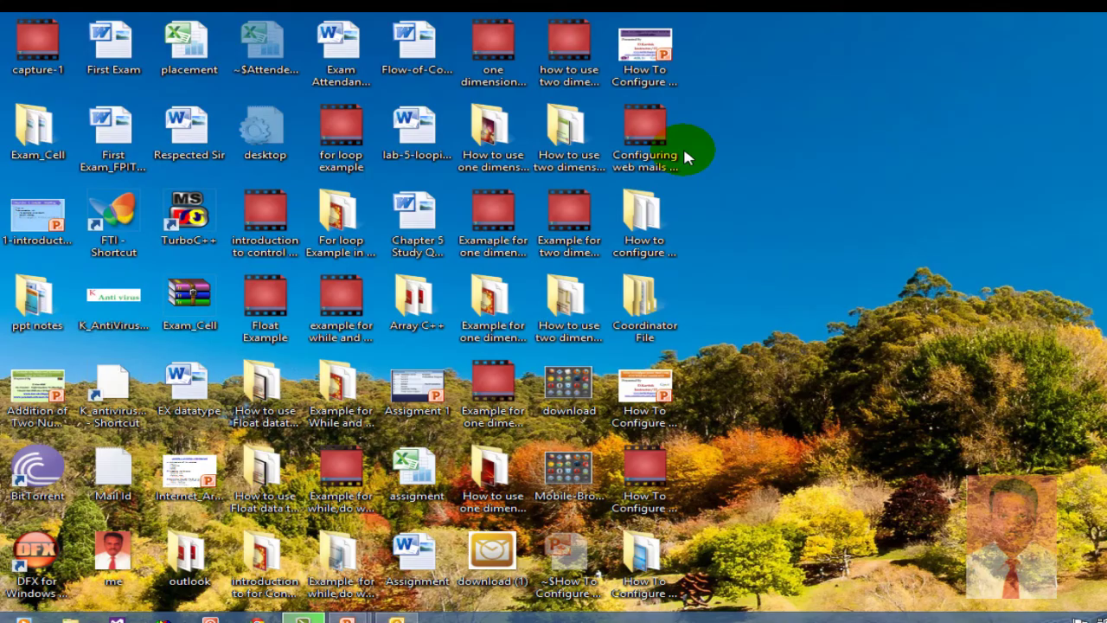
# Exit the PowerPoint title-slide show to reach the Windows desktop.
pyautogui.press('Up')
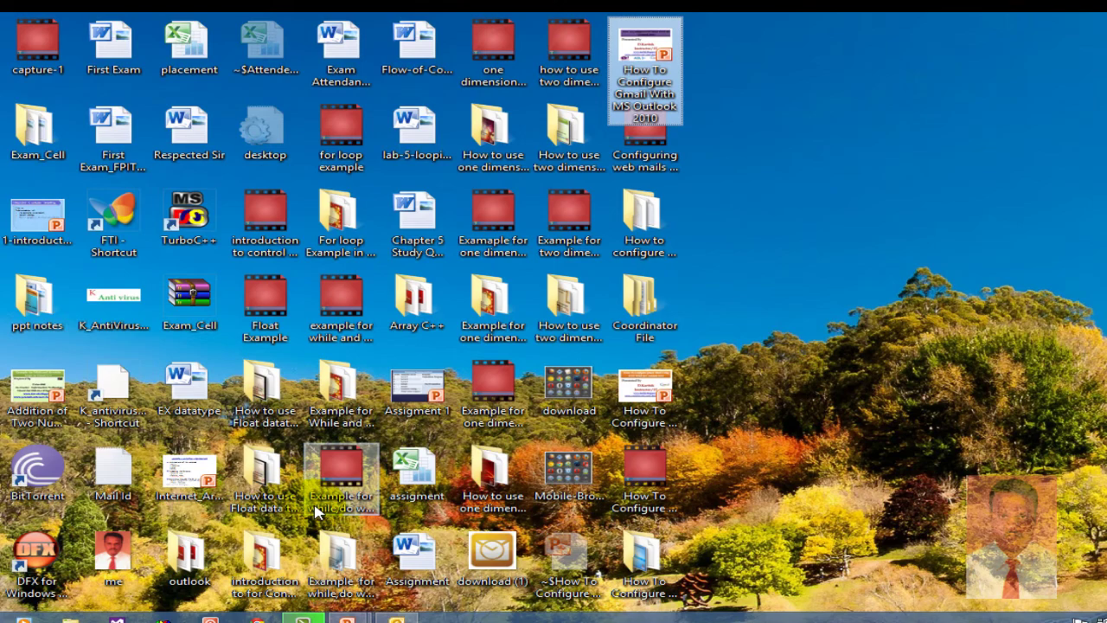
# Launch Microsoft Outlook 2010 from the Start menu's Microsoft Office folder.
pyautogui.press('super')
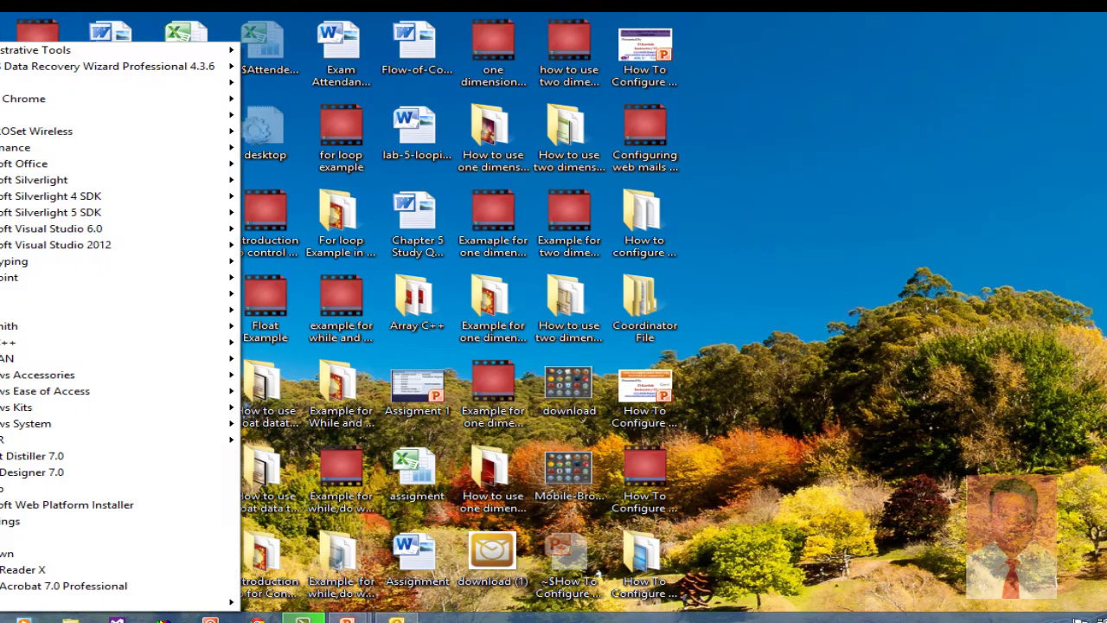
pyautogui.moveTo(69, 164)
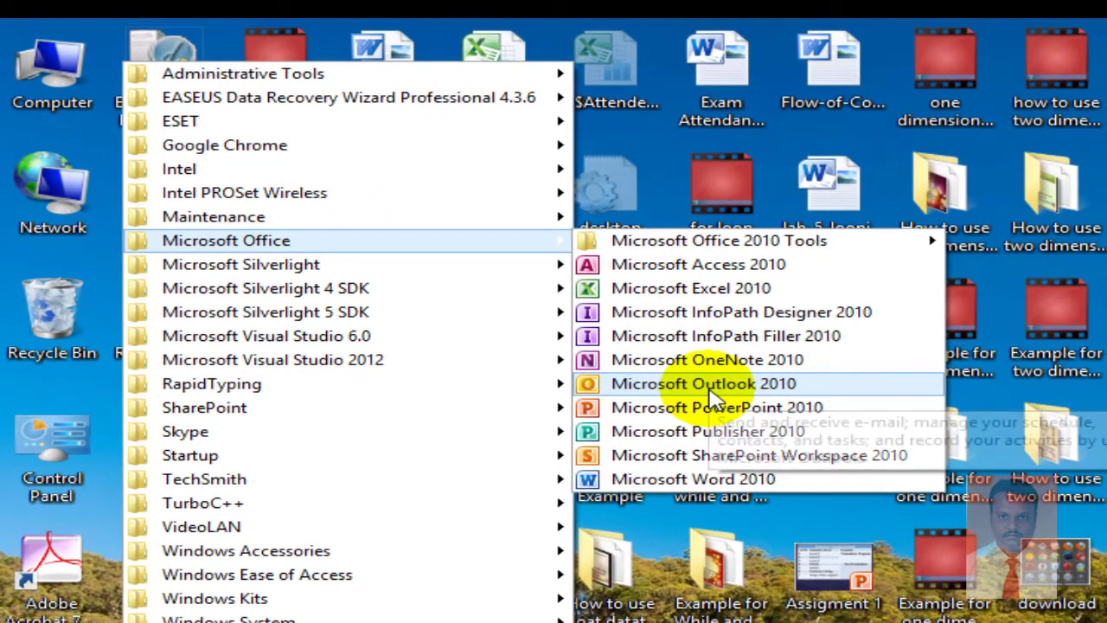
pyautogui.click(595, 524)
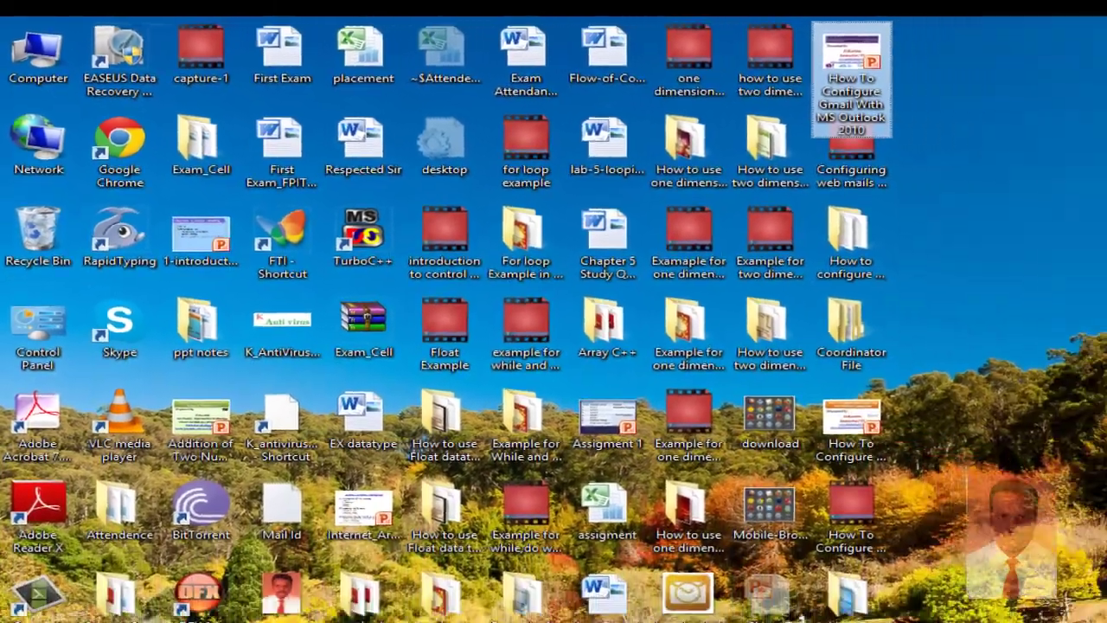
pyautogui.click(84, 597)
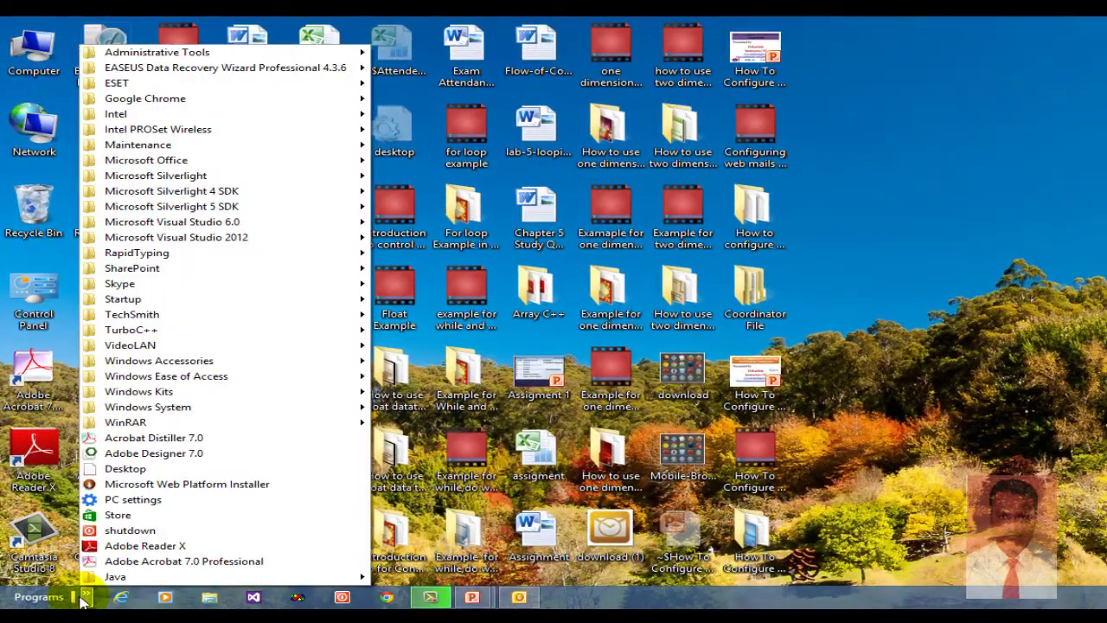
pyautogui.moveTo(148, 194)
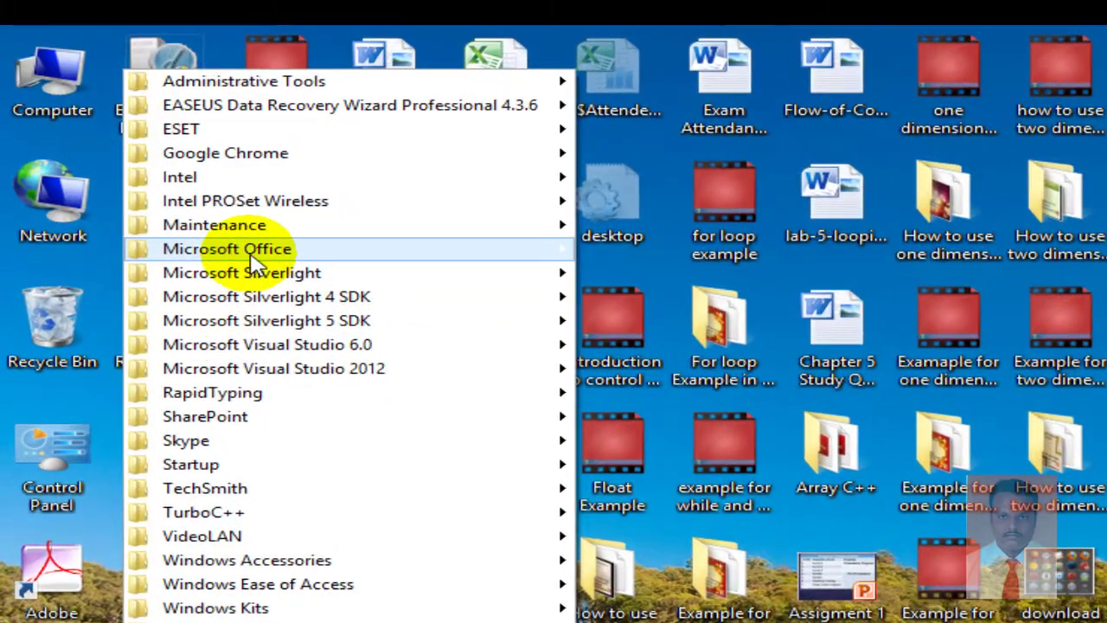
pyautogui.moveTo(227, 231)
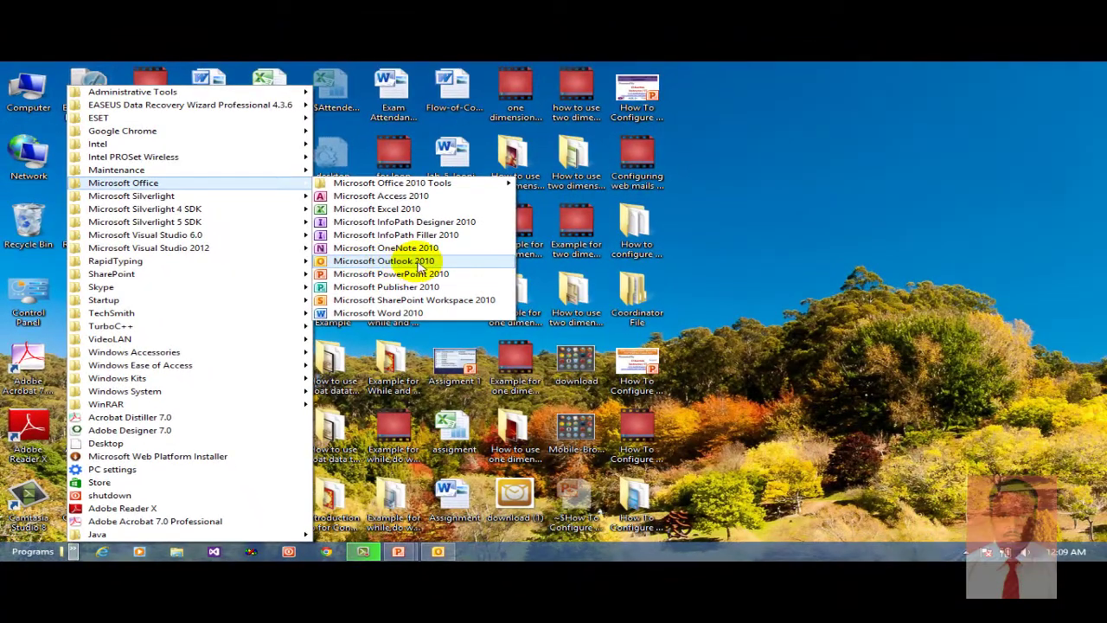
pyautogui.click(433, 262)
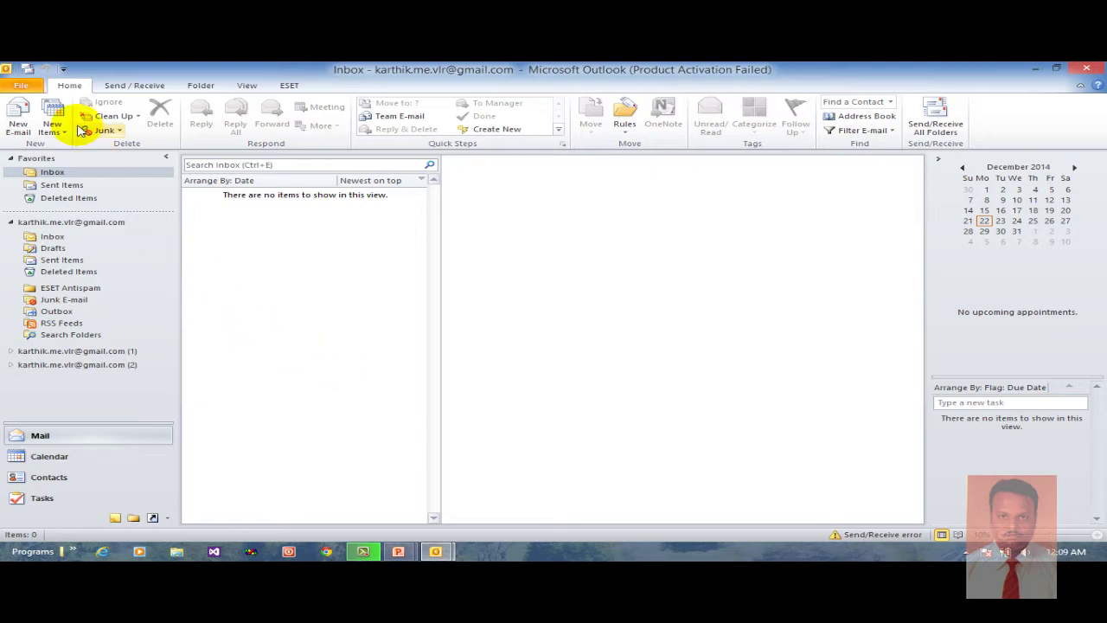
# Start the Add New Account wizard from the File tab's Account Information page.
pyautogui.click(25, 86)
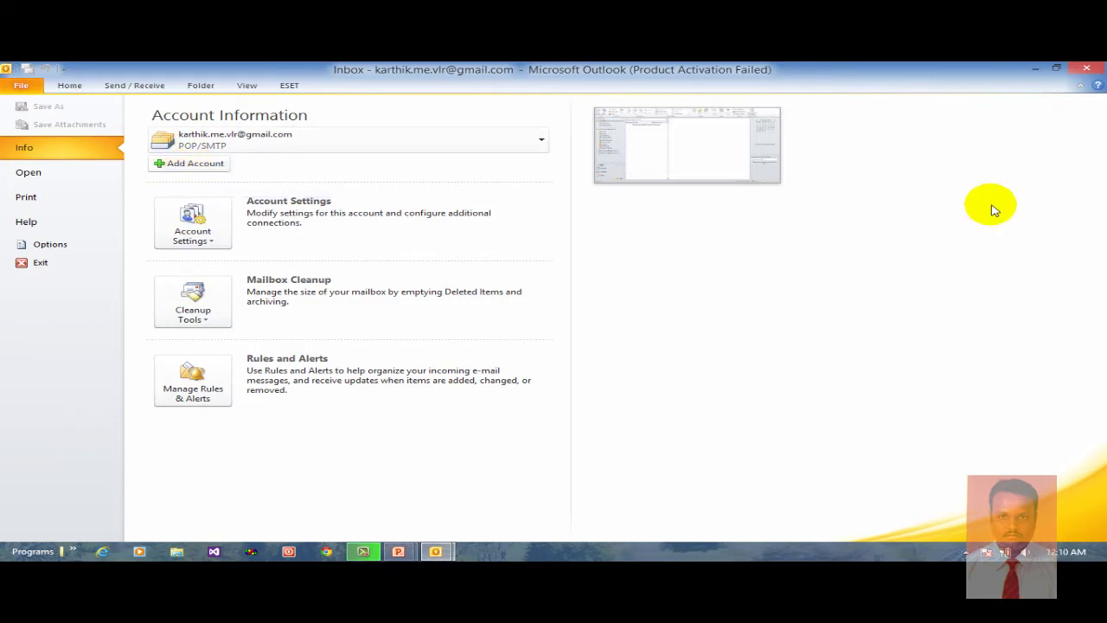
pyautogui.press('Escape')
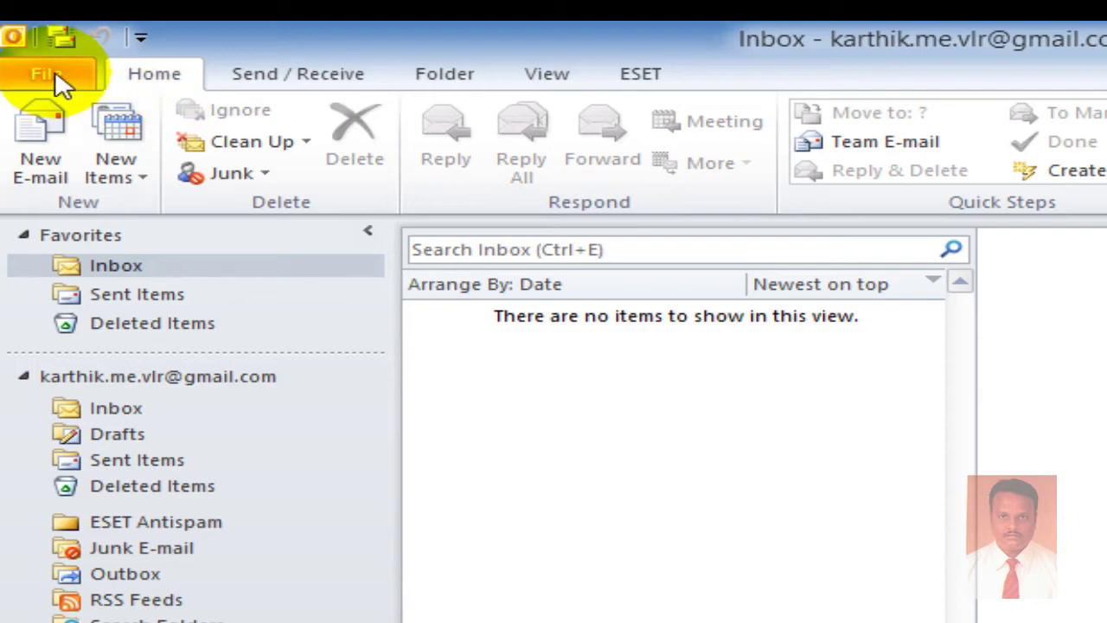
pyautogui.click(58, 76)
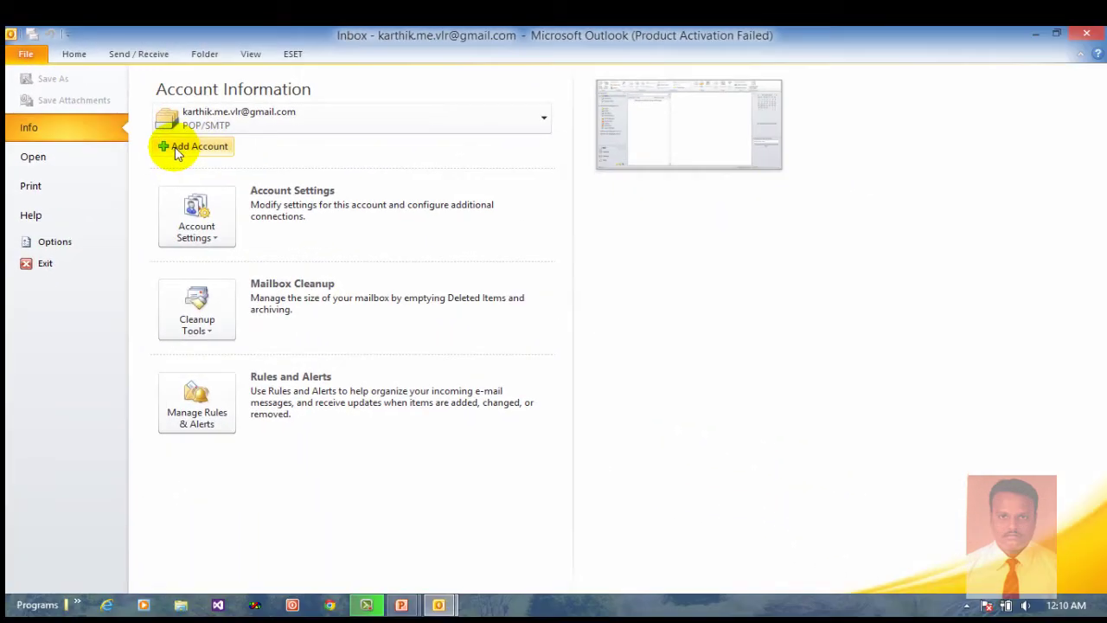
pyautogui.click(220, 144)
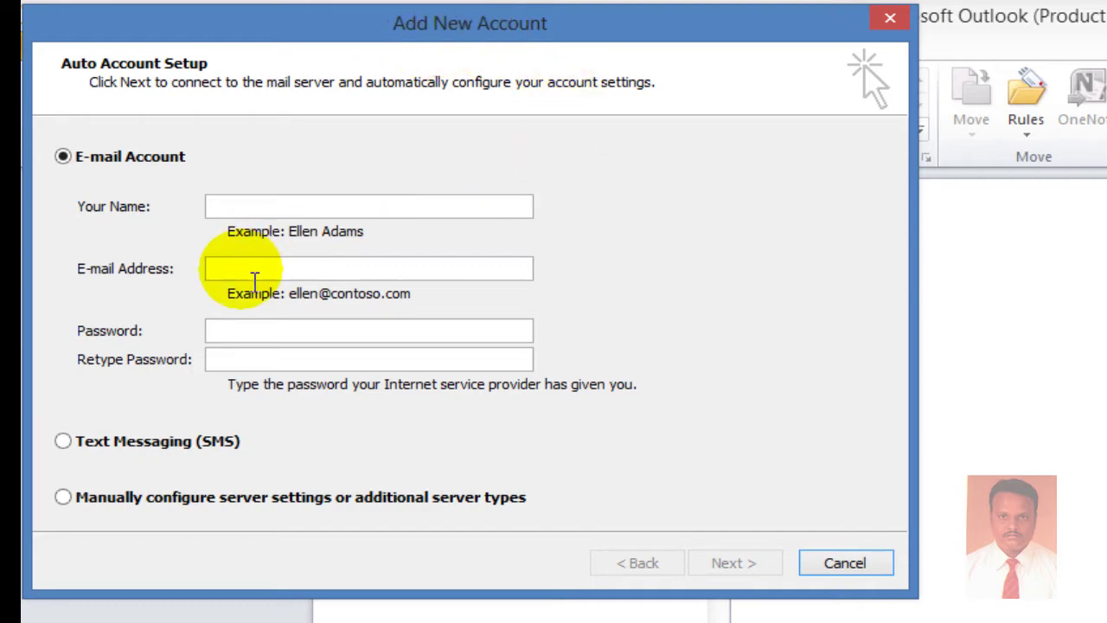
# Choose manual server configuration with the Internet E-mail (POP or IMAP) service.
pyautogui.click(64, 498)
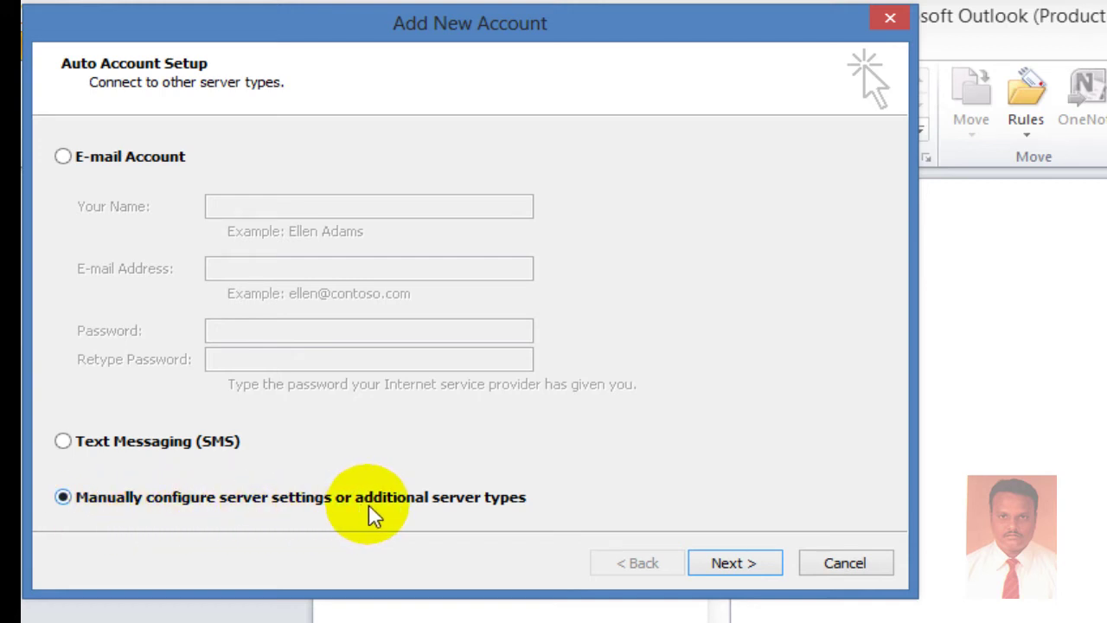
pyautogui.click(729, 575)
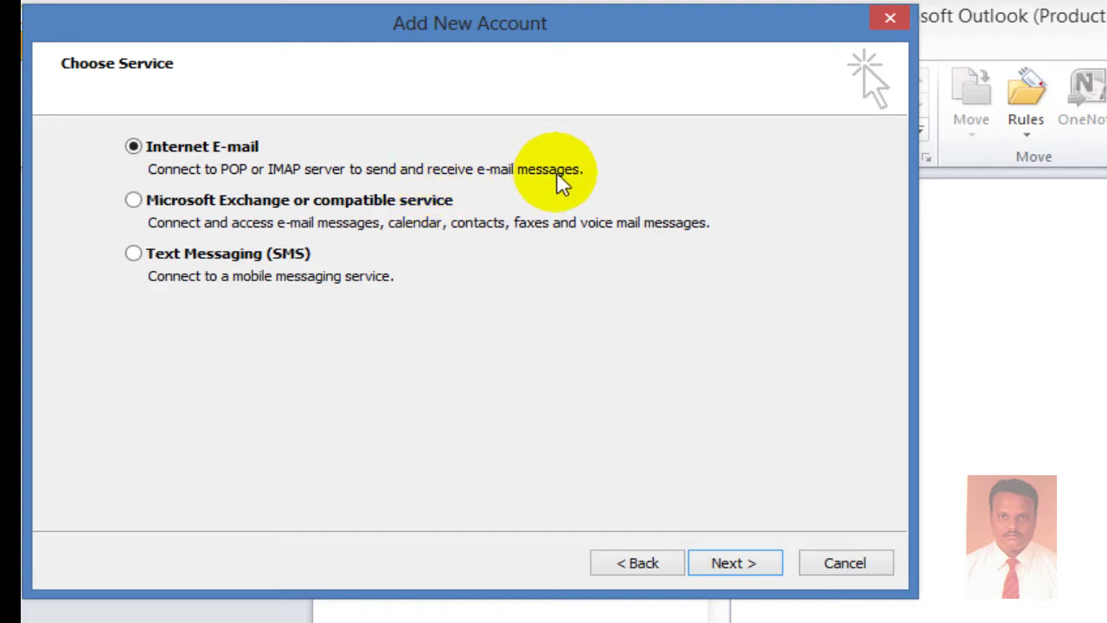
pyautogui.click(763, 566)
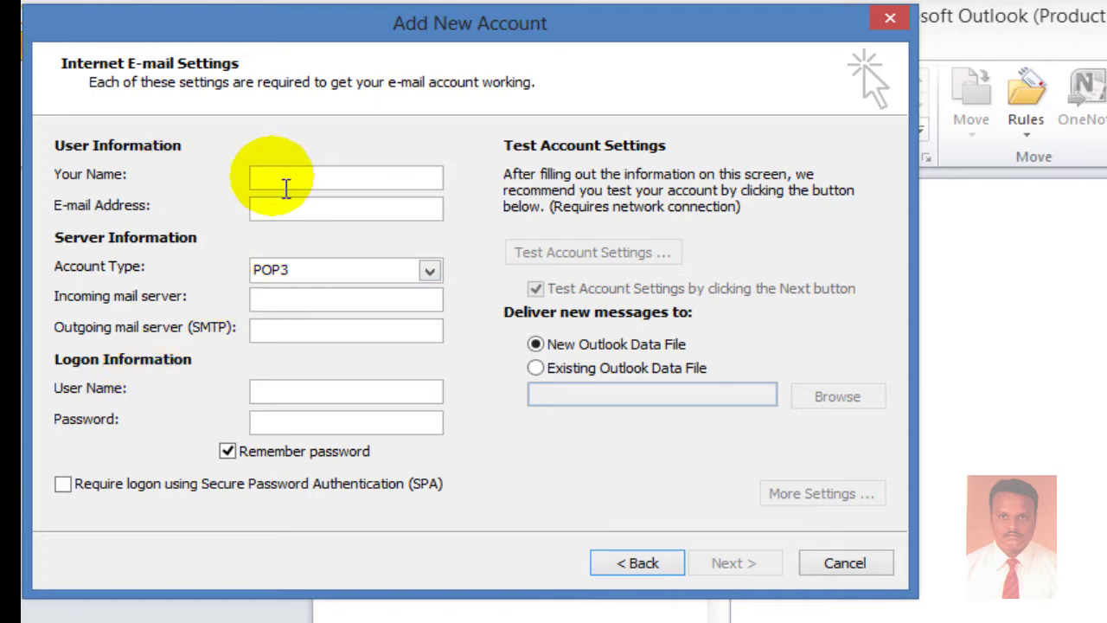
# Enter the account holder's name and Gmail address in the user information fields.
pyautogui.write('ka')
pyautogui.write('rthik')
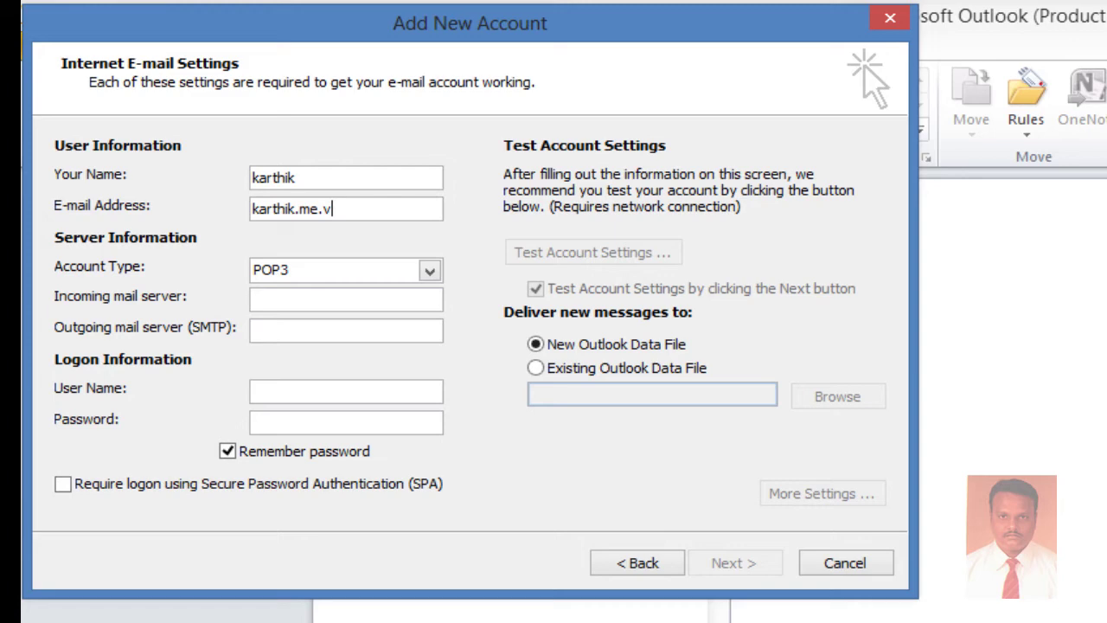
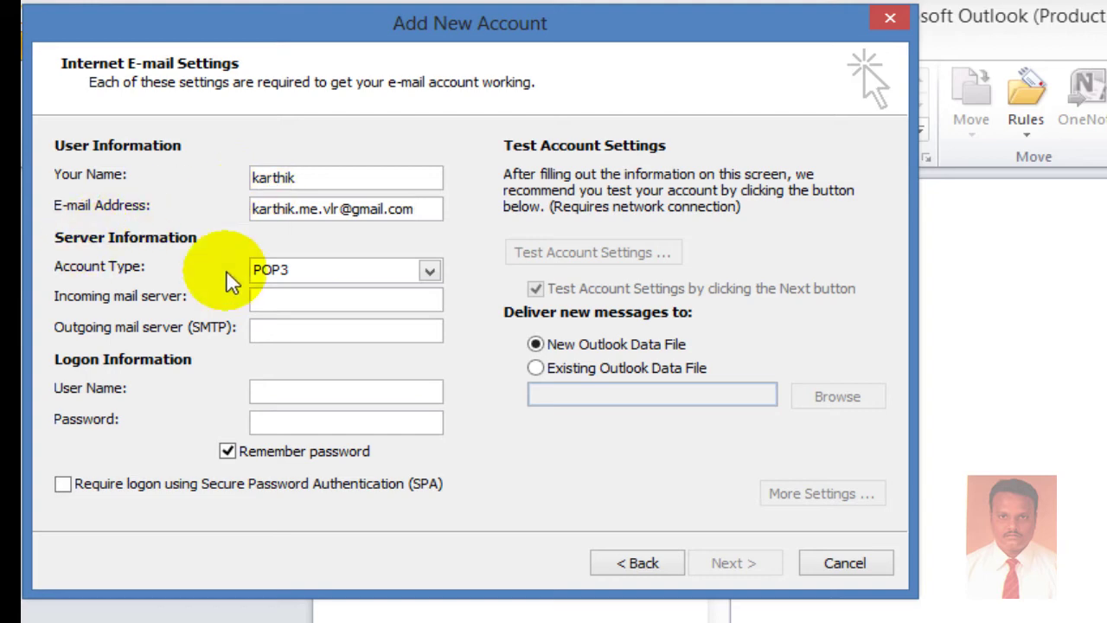
# Set account type IMAP, servers imap.gmail.com and smtp.gmail.com, and enter the account password.
pyautogui.click(333, 278)
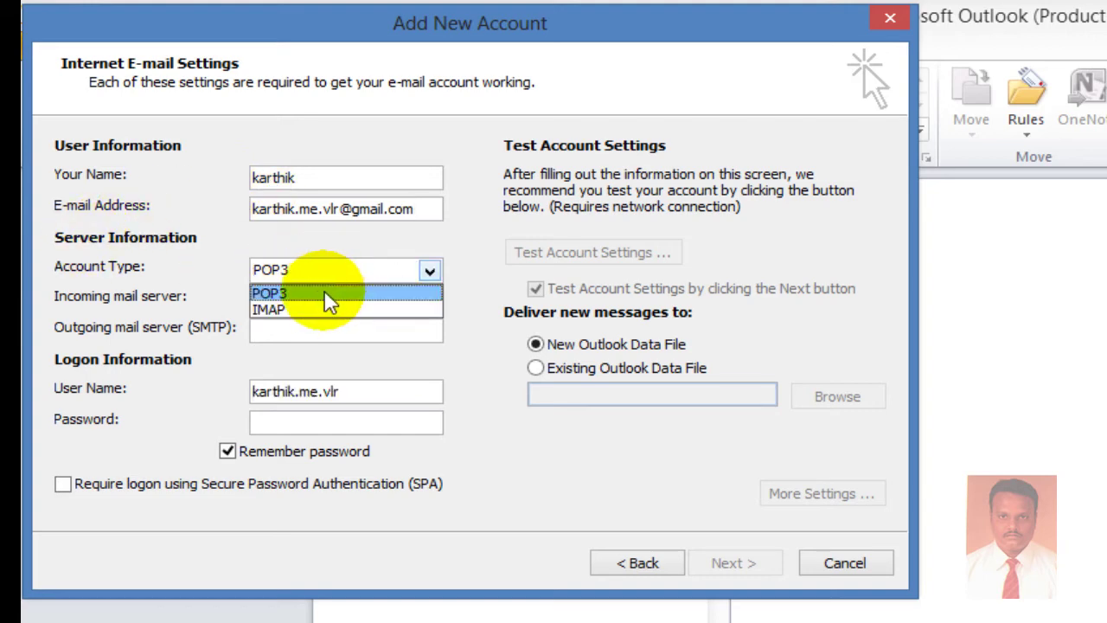
pyautogui.click(333, 309)
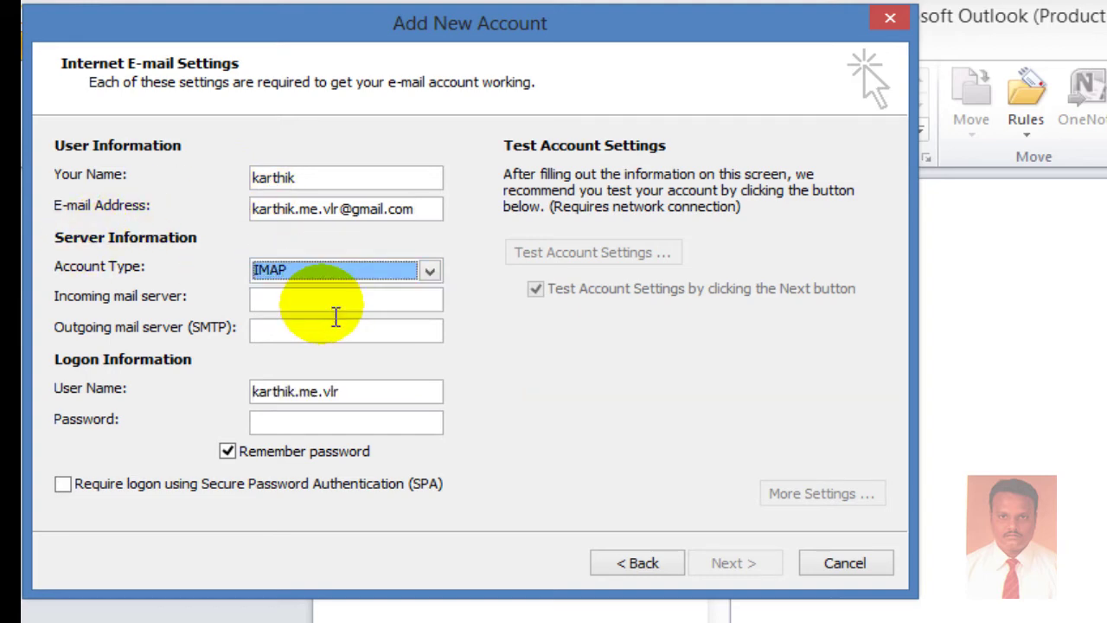
pyautogui.click(334, 314)
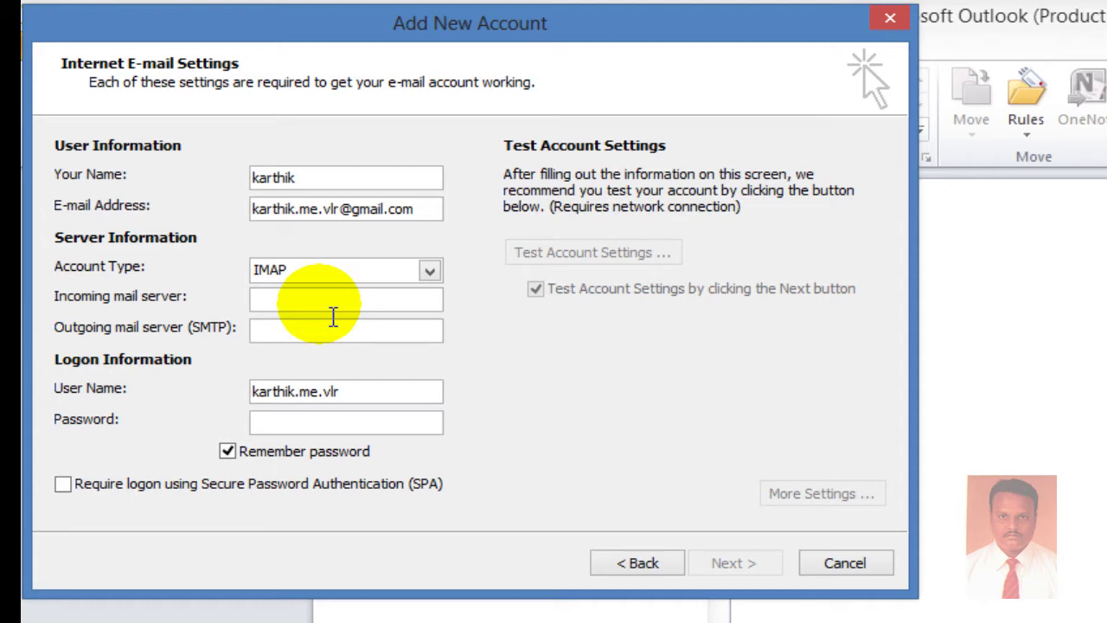
pyautogui.write('imap.gmail.com')
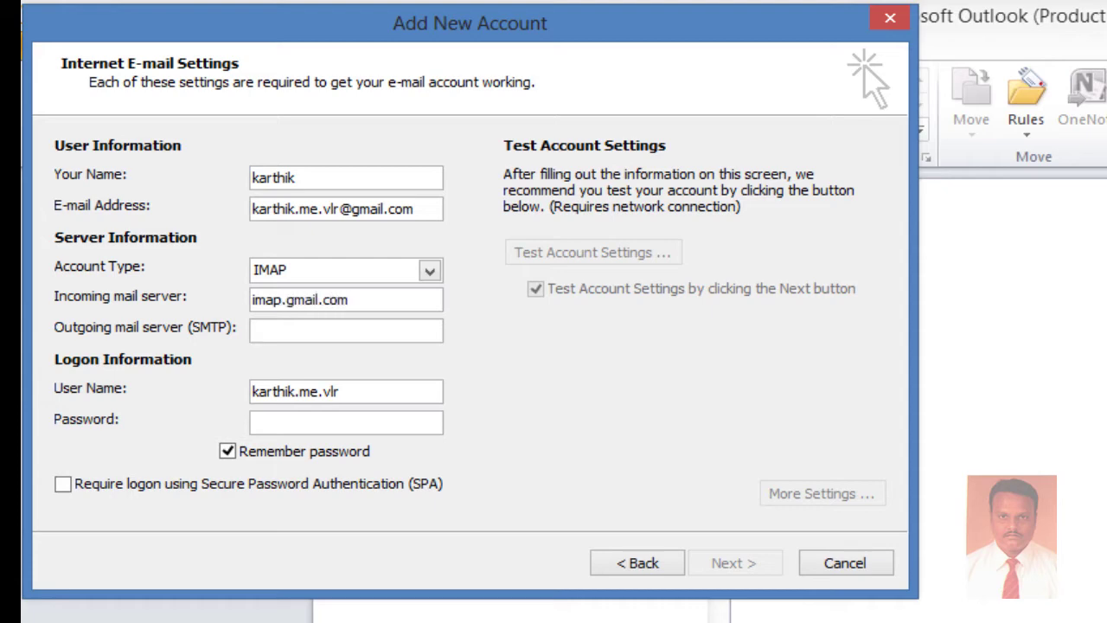
pyautogui.press('Tab')
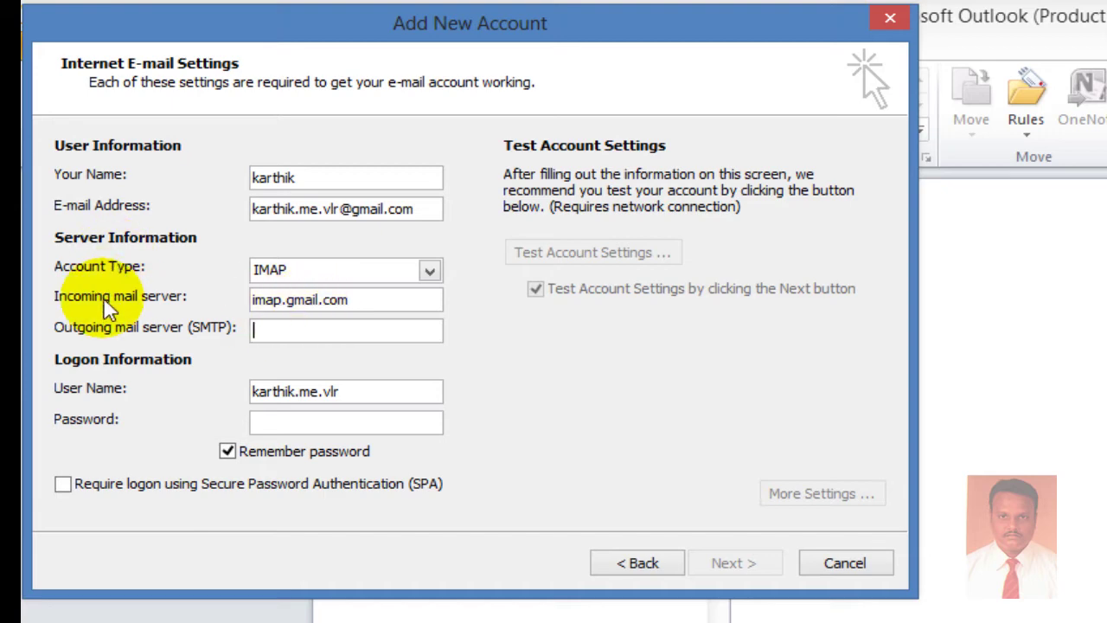
pyautogui.write('s')
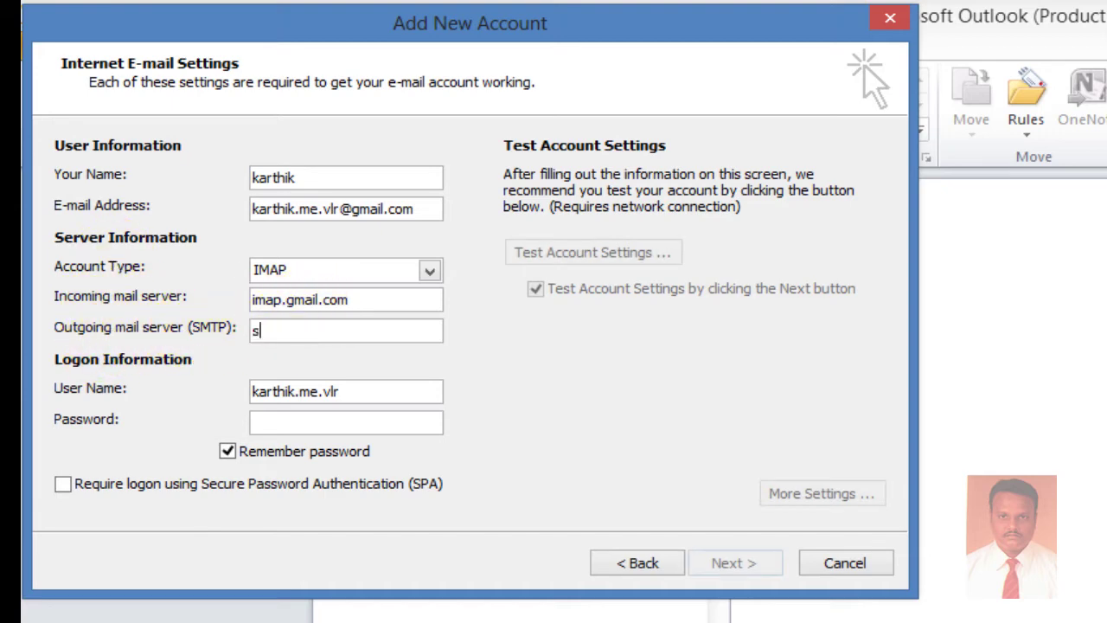
pyautogui.write('mtp.g')
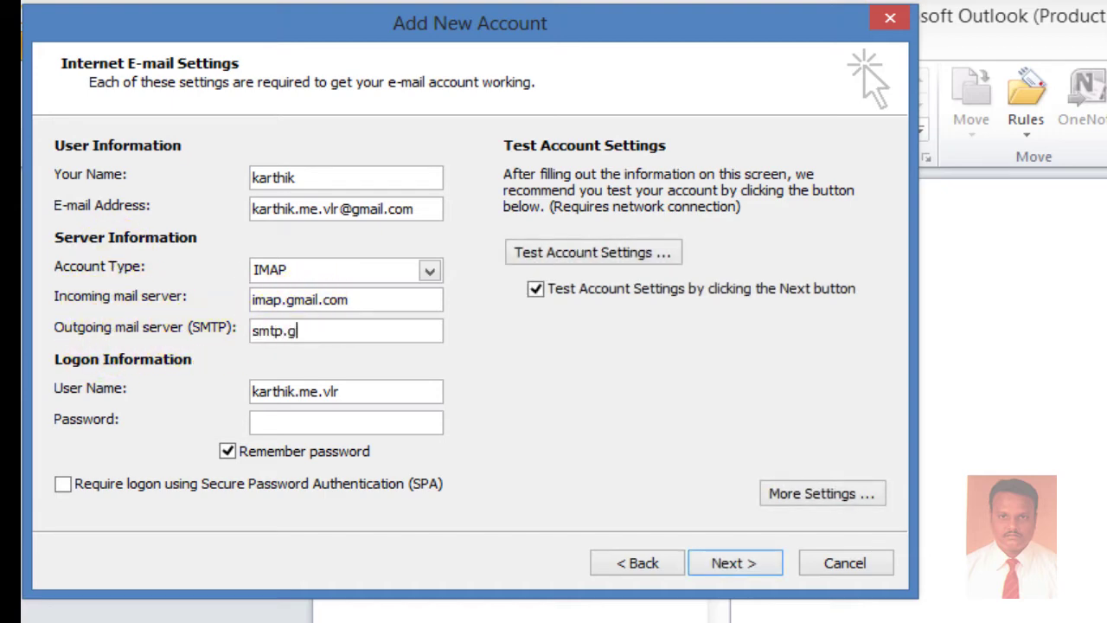
pyautogui.write('mail.com')
pyautogui.press('Tab')
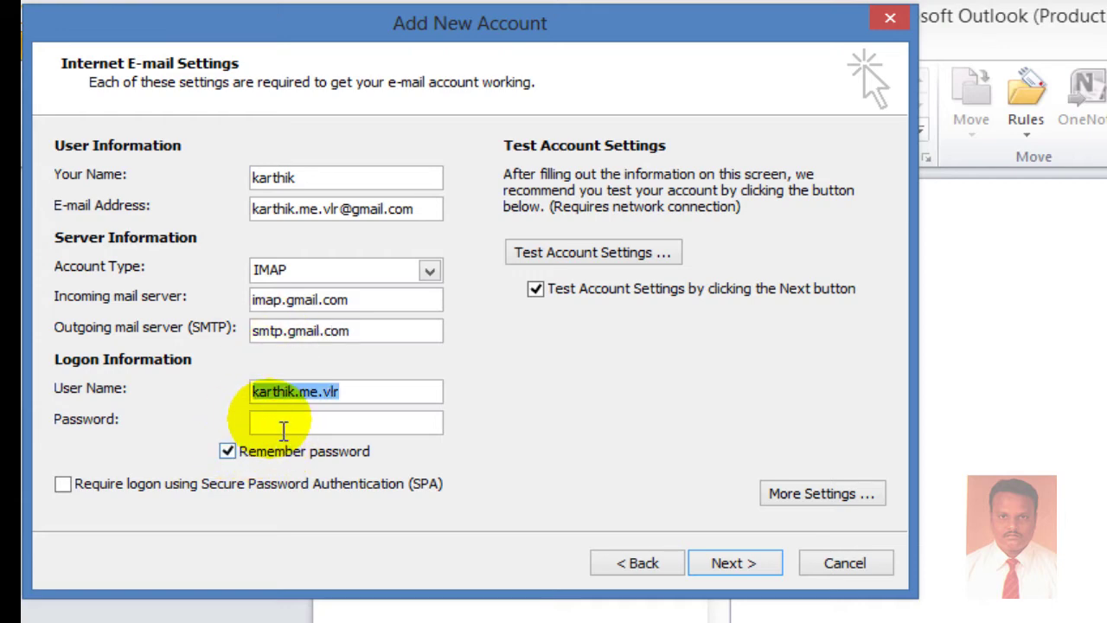
pyautogui.click(273, 422)
pyautogui.write('*****')
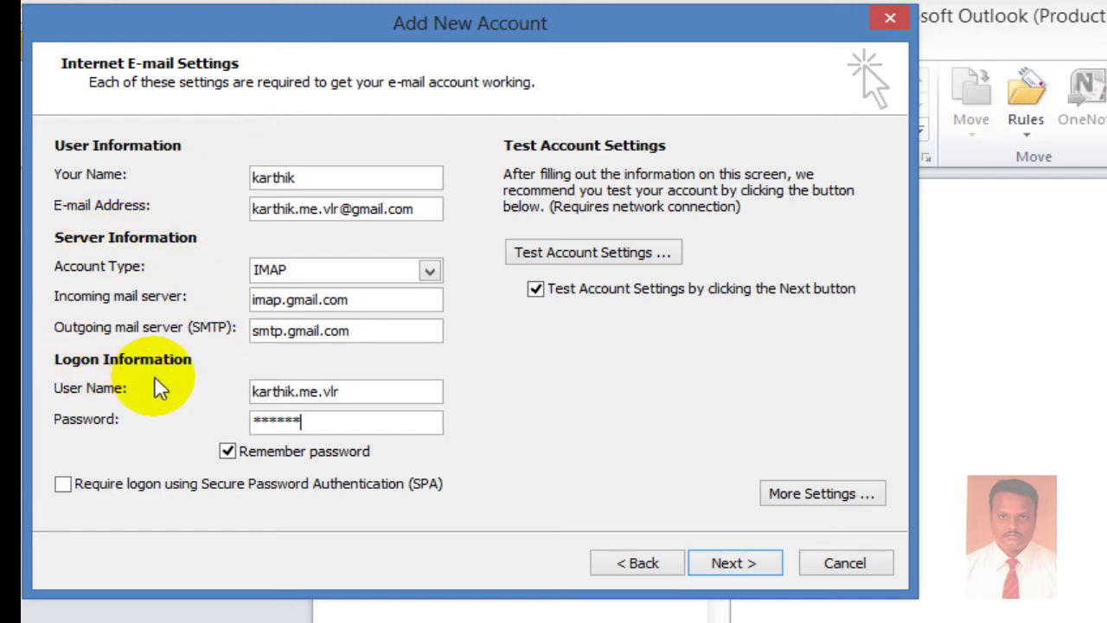
# In More Settings' Outgoing Server tab, turn on SMTP server authentication.
pyautogui.click(789, 498)
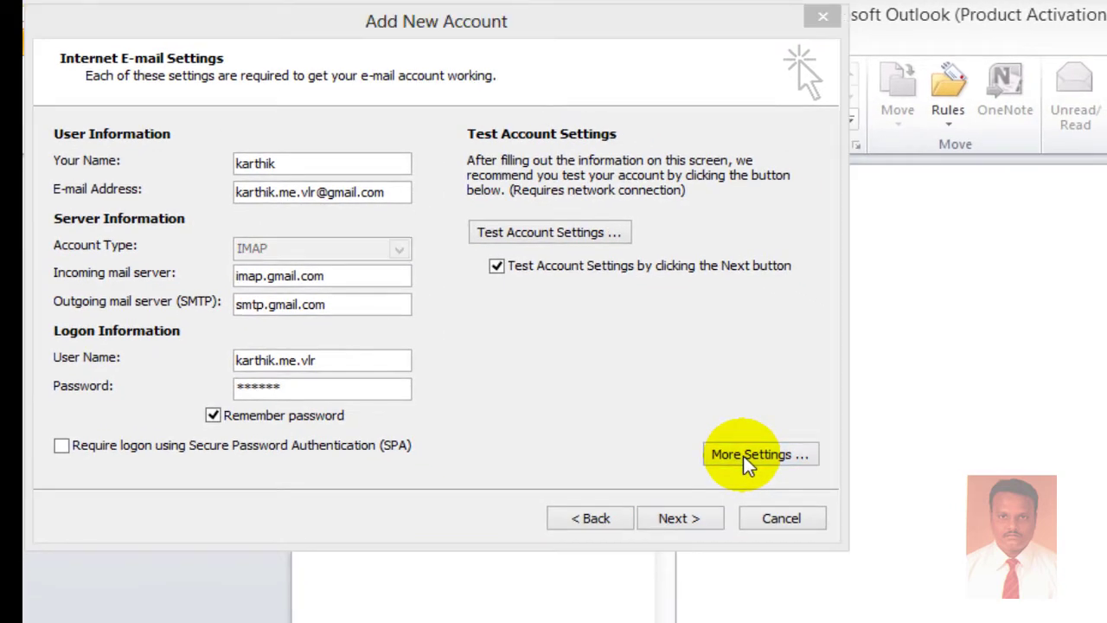
pyautogui.moveTo(345, 165); pyautogui.dragTo(455, 109)
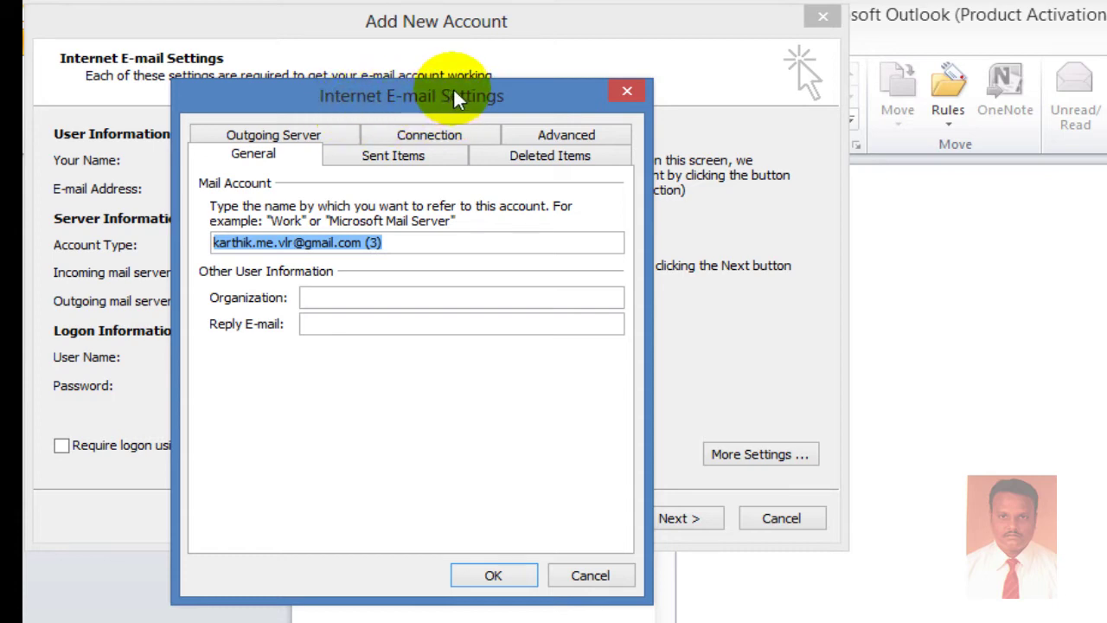
pyautogui.moveTo(534, 95); pyautogui.dragTo(564, 89)
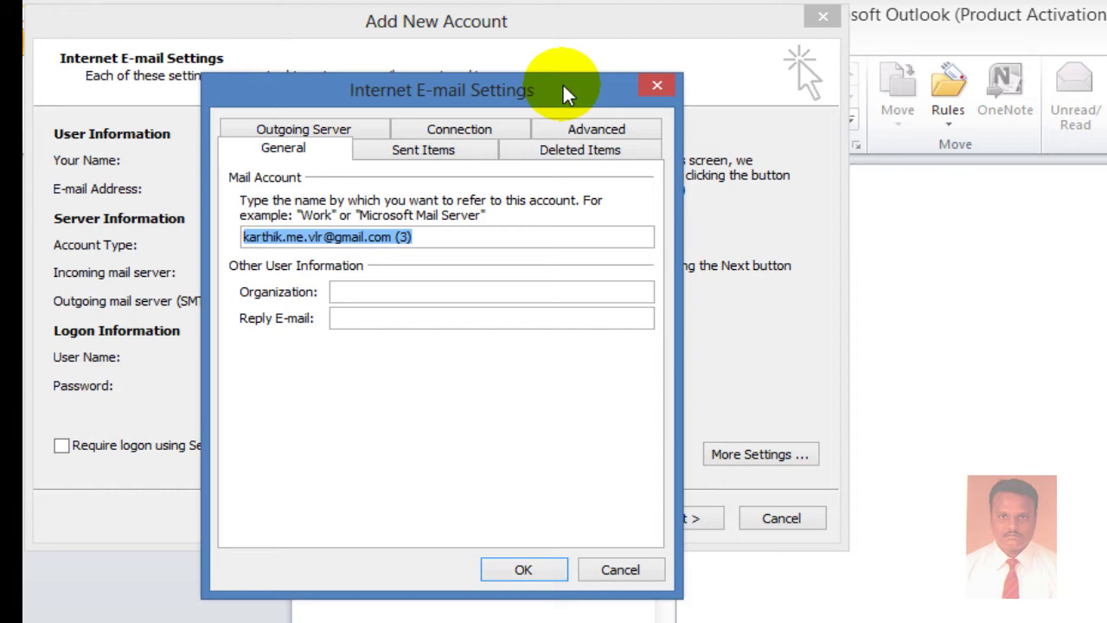
pyautogui.click(306, 131)
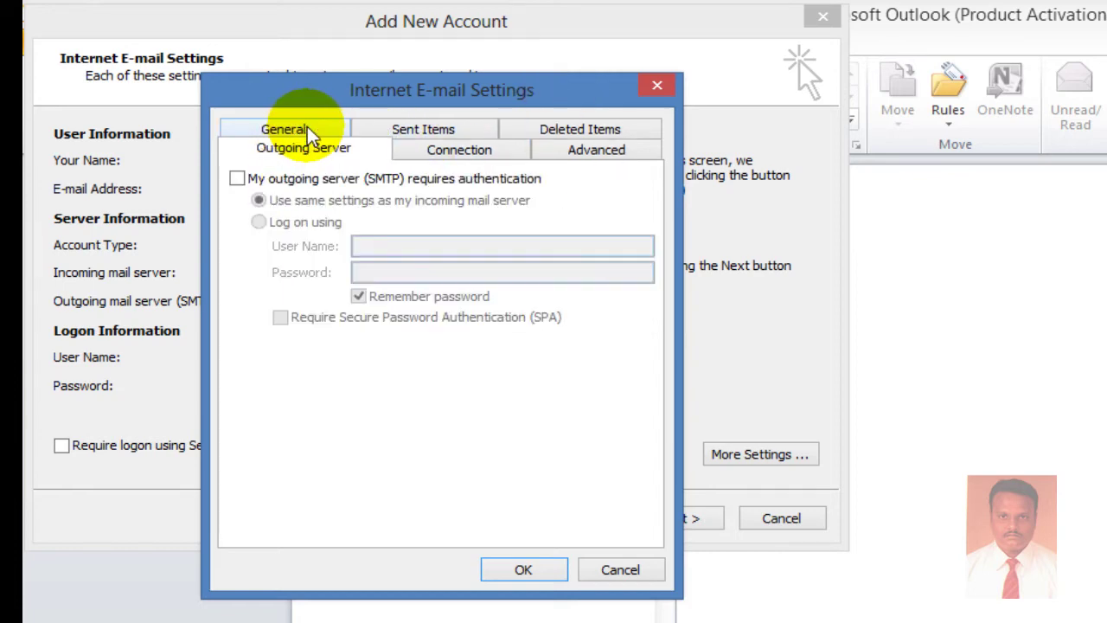
pyautogui.click(238, 179)
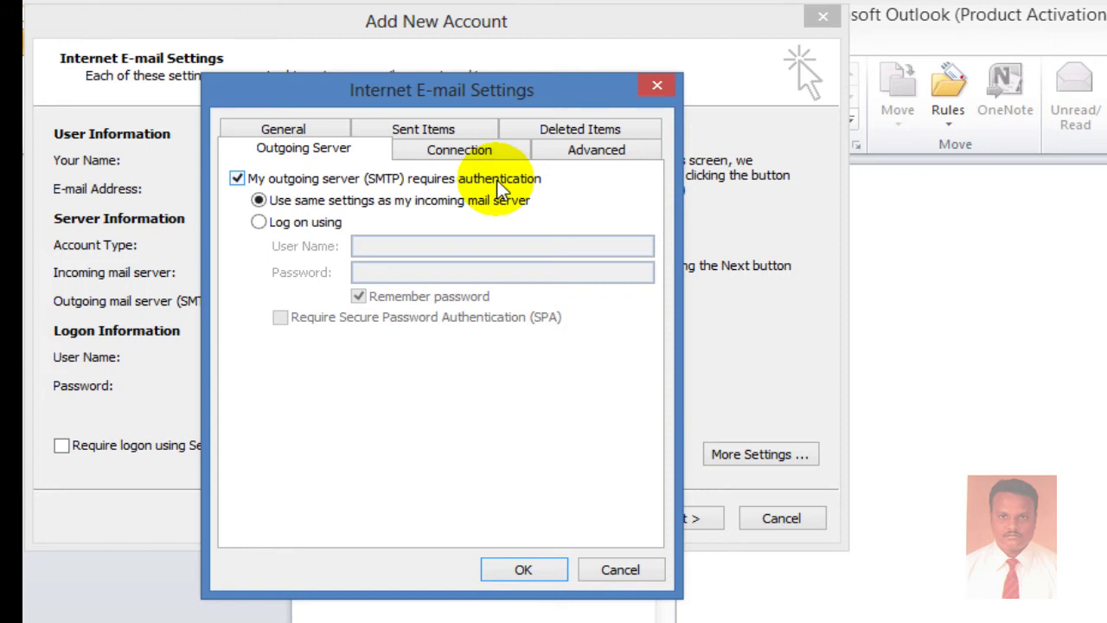
# On the Advanced tab, set the incoming IMAP port to 993 with SSL.
pyautogui.click(592, 156)
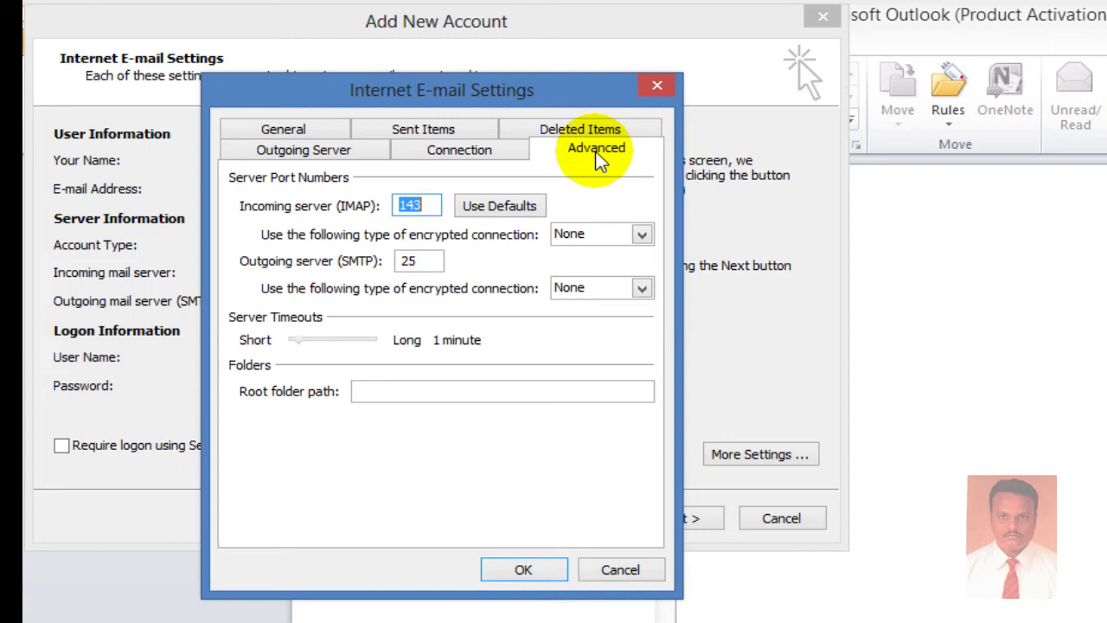
pyautogui.press('BackSpace')
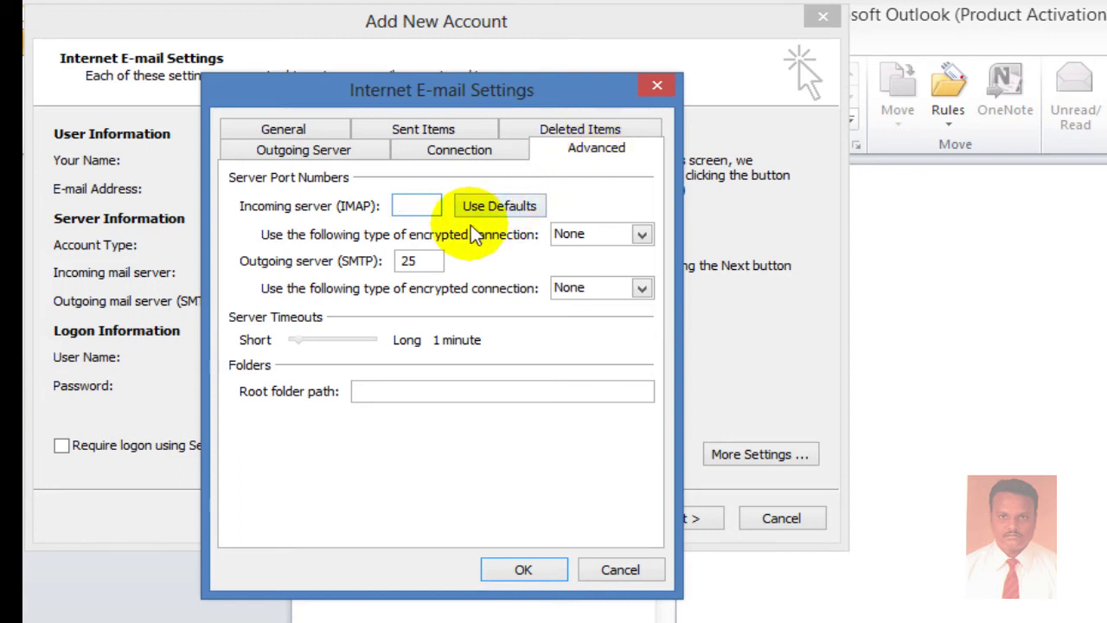
pyautogui.write('993')
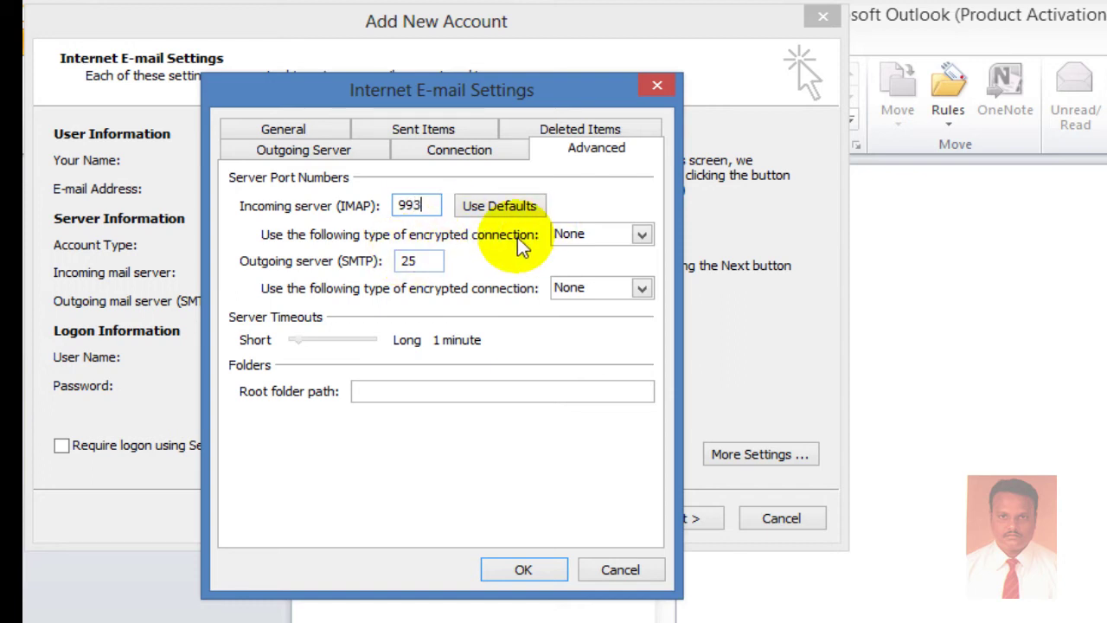
pyautogui.click(631, 235)
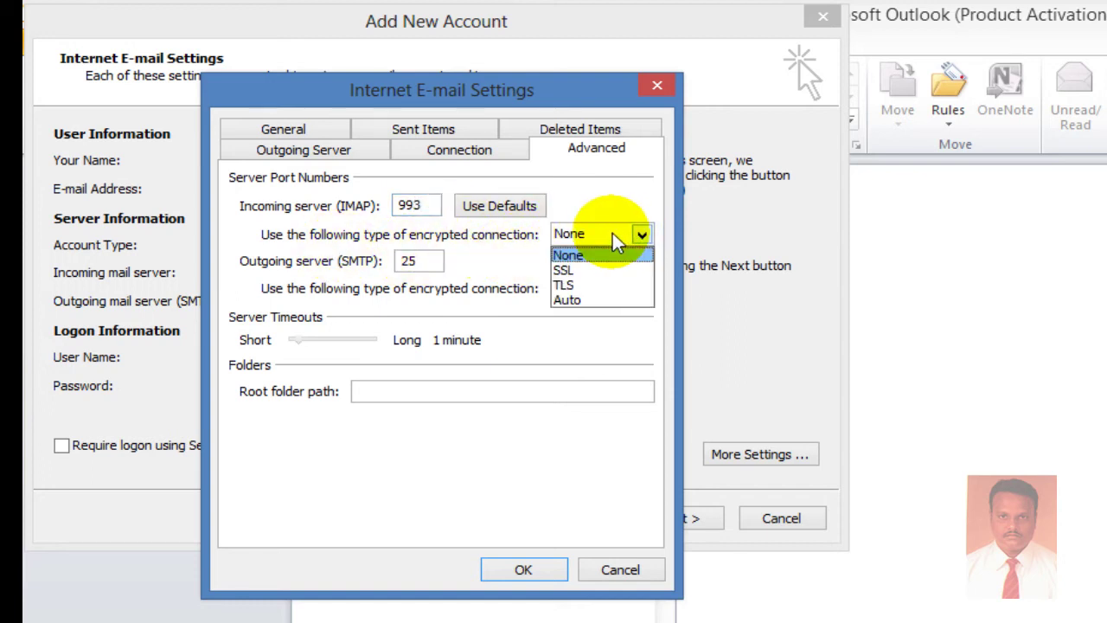
pyautogui.click(619, 269)
# Choose SSL for the outgoing connection and change the SMTP port to 587.
pyautogui.click(638, 288)
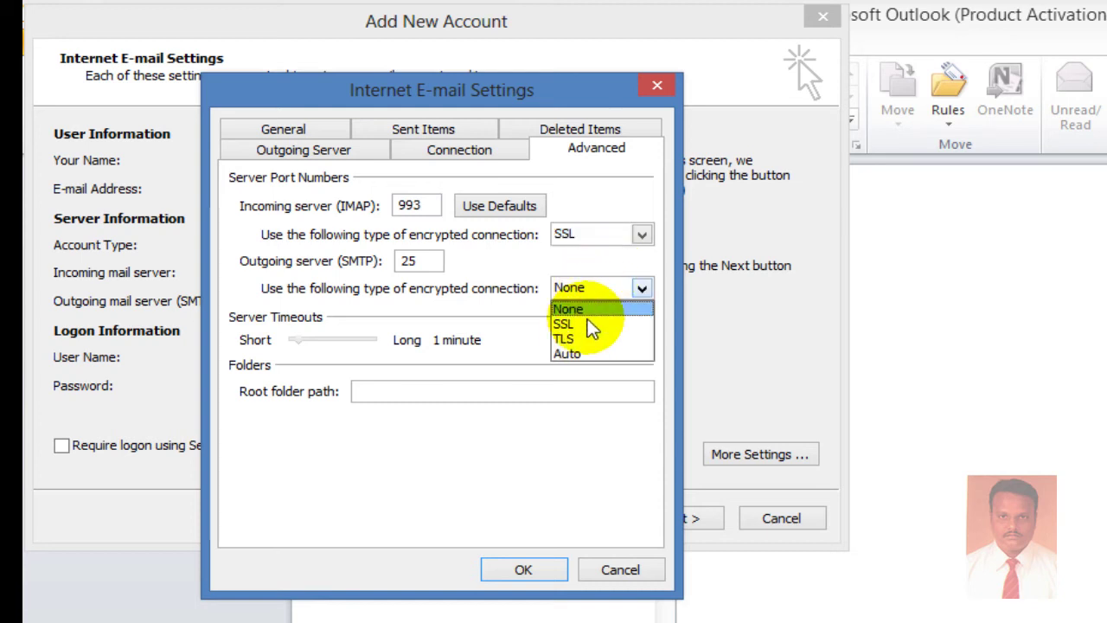
pyautogui.click(579, 325)
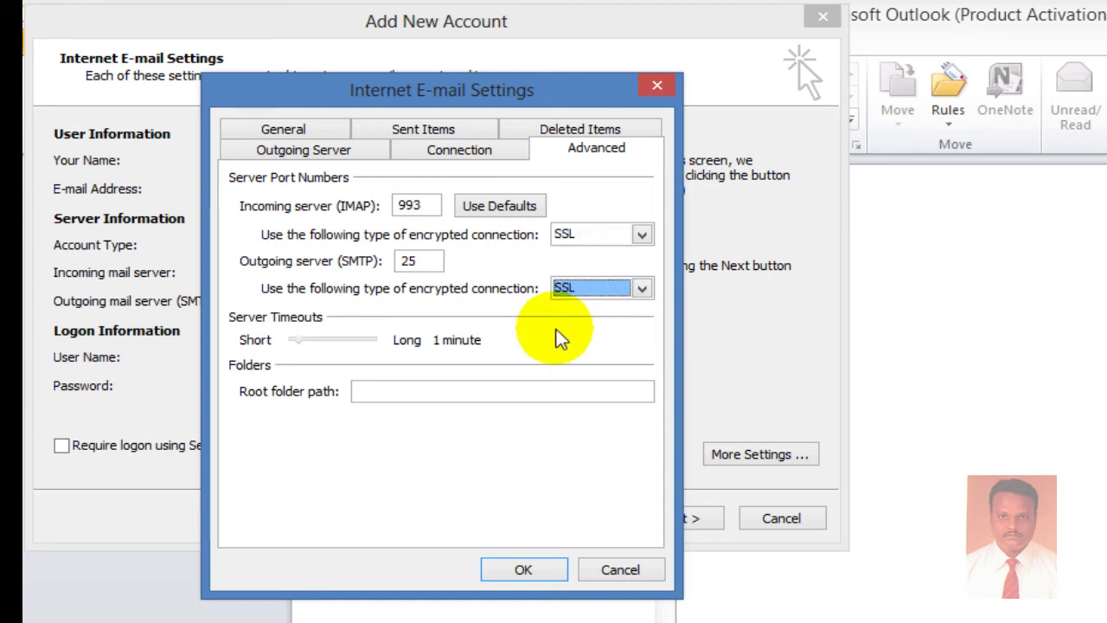
pyautogui.click(435, 262)
pyautogui.press('BackSpace')
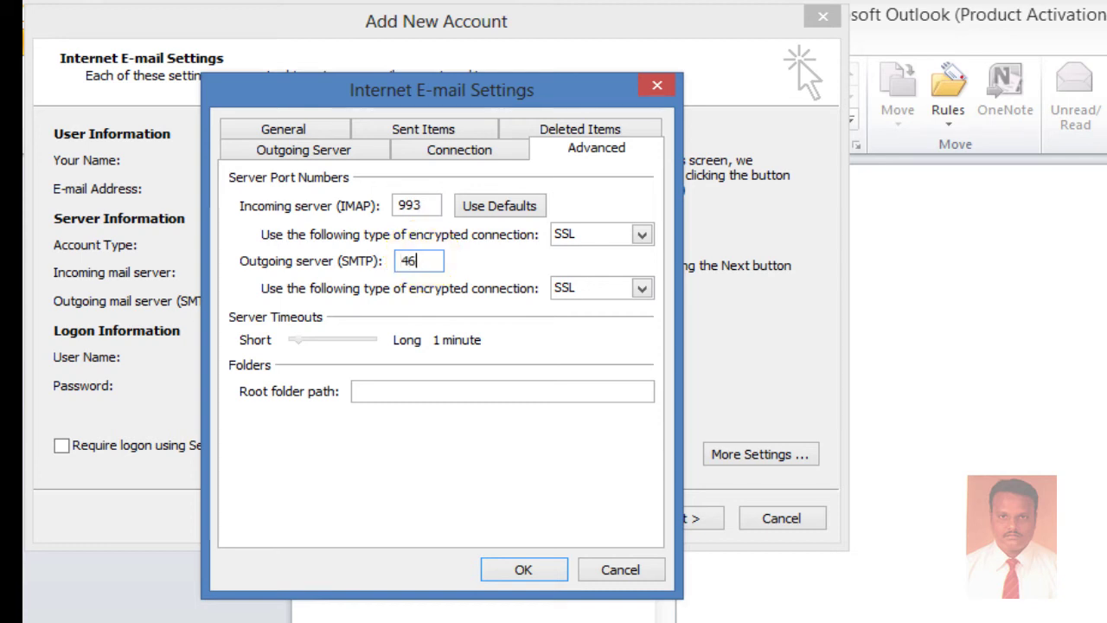
pyautogui.press('BackSpace')
pyautogui.press('BackSpace')
pyautogui.press('BackSpace')
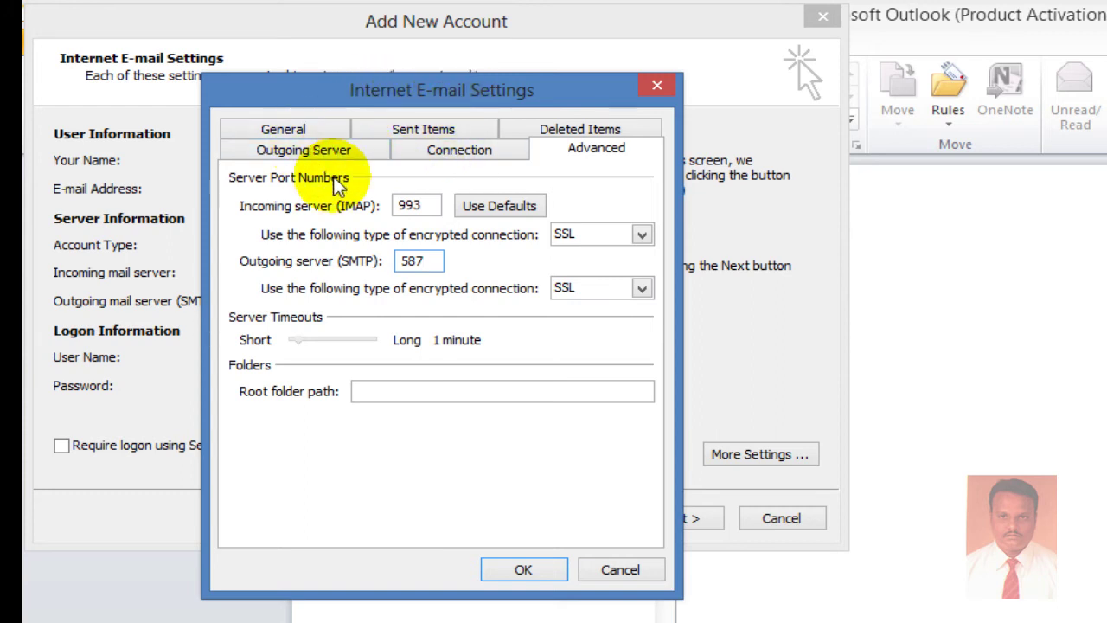
pyautogui.click(316, 151)
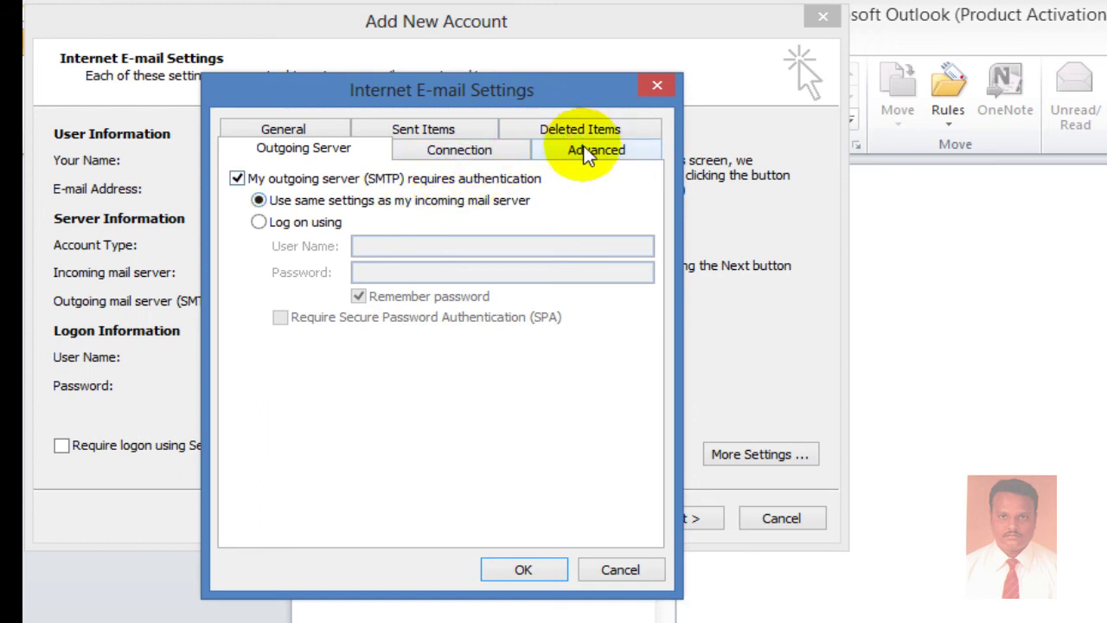
# Confirm ports 993 and 587, save the extra settings, and finish the account wizard.
pyautogui.click(606, 160)
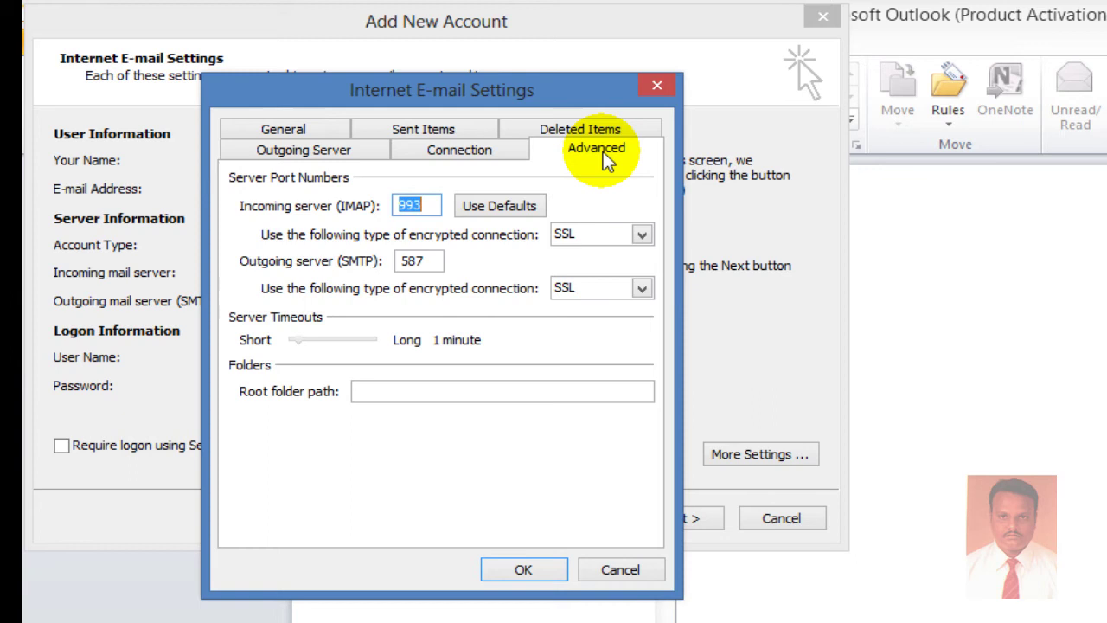
pyautogui.click(443, 212)
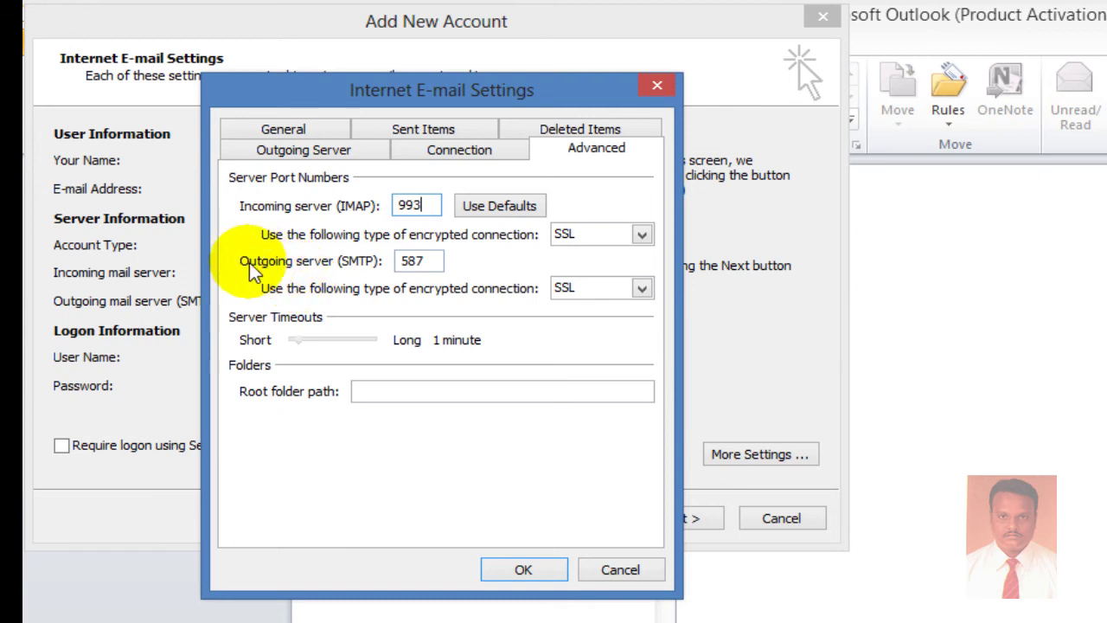
pyautogui.click(435, 268)
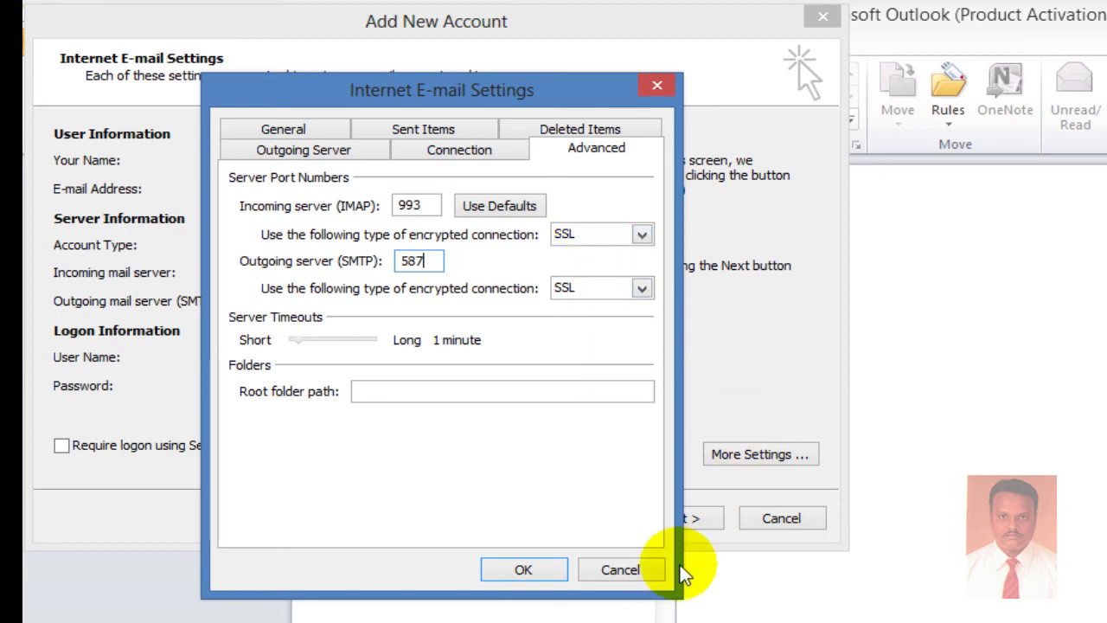
pyautogui.click(524, 567)
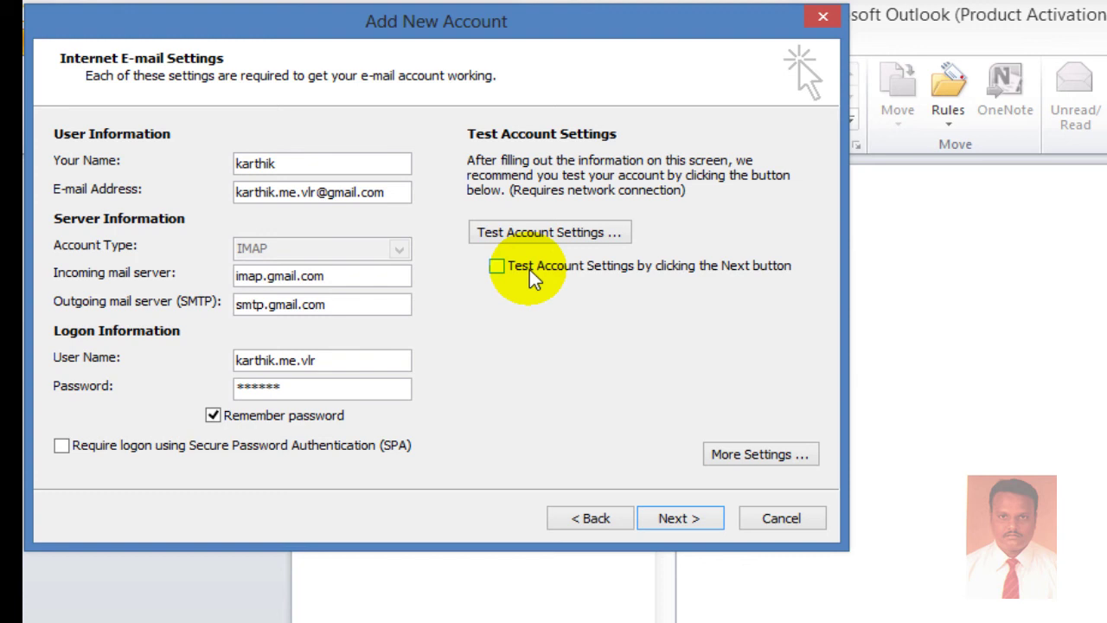
pyautogui.click(675, 517)
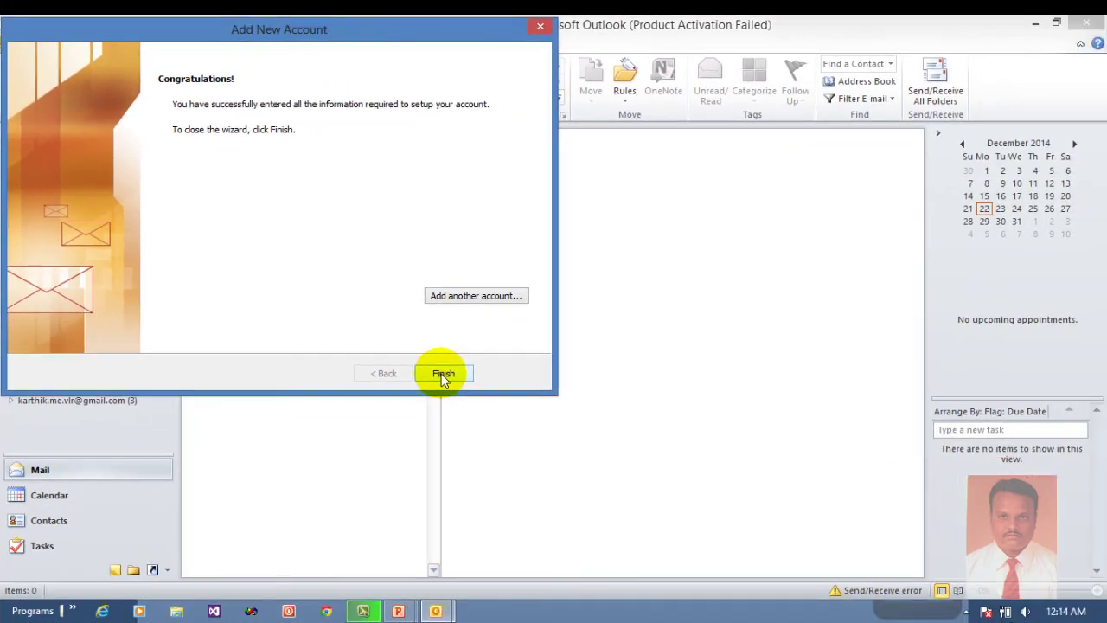
pyautogui.click(443, 376)
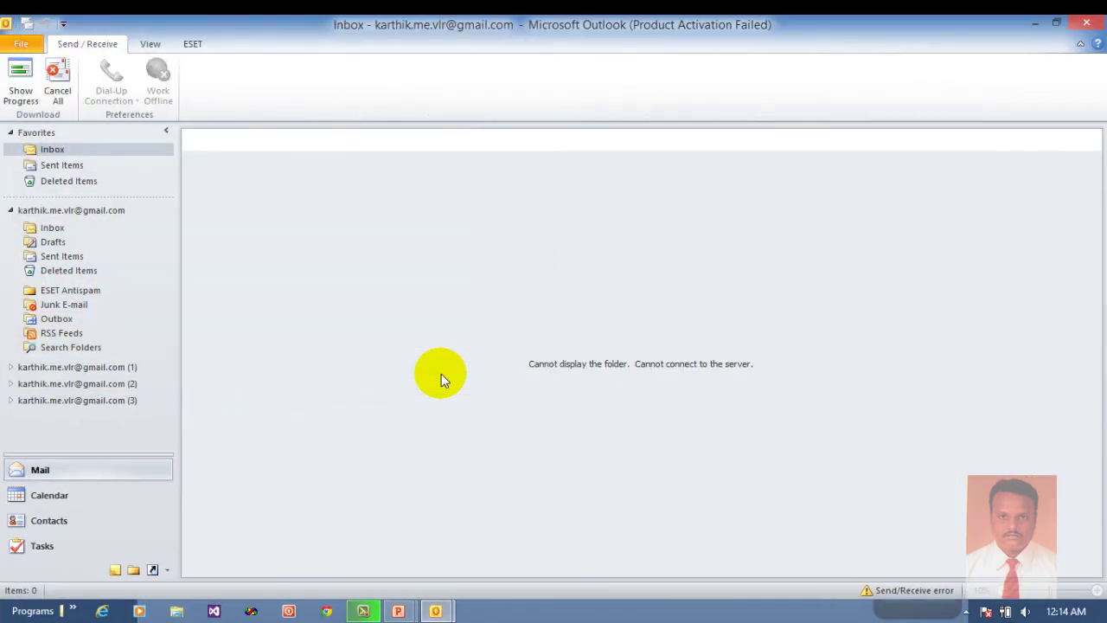